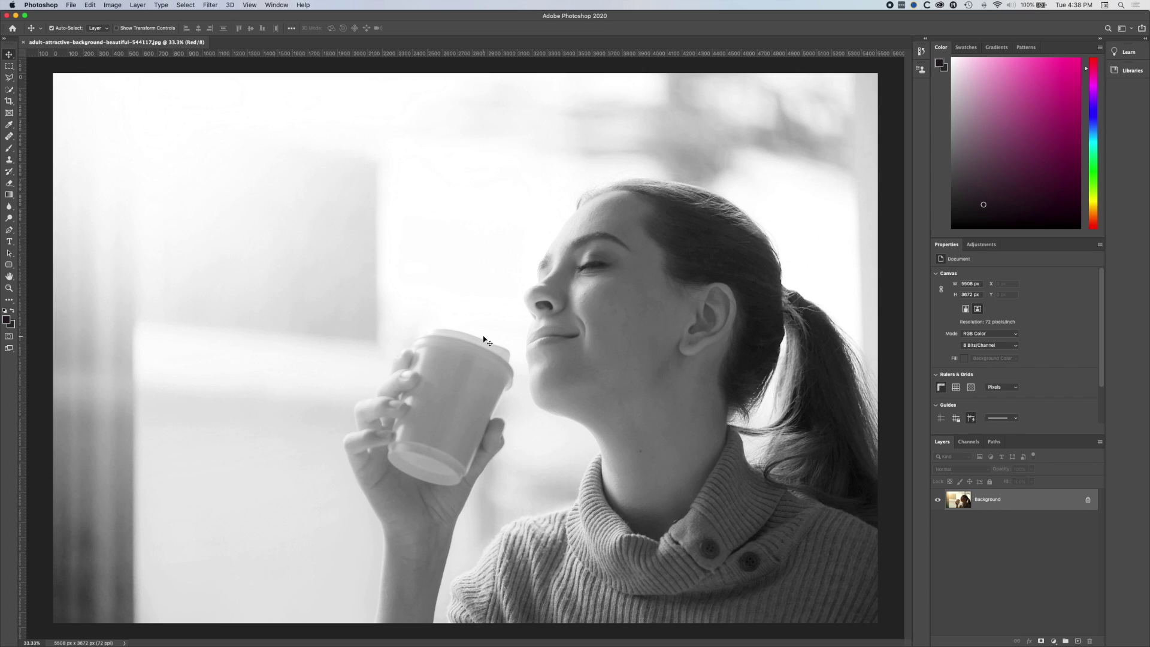
Show the Channels panel with only the Red channel visible, turning the portrait grayscale
left_click(967, 443)
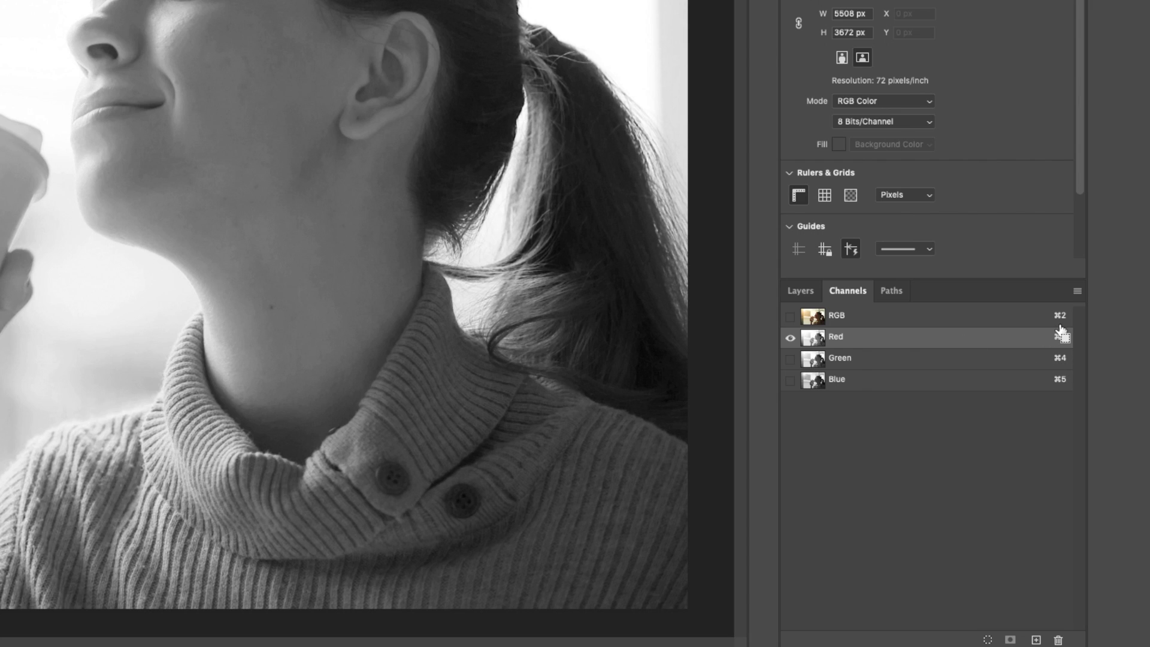
Step through the RGB, Red, Green and Blue channel views, then return to full-colour RGB
key("ctrl+2")
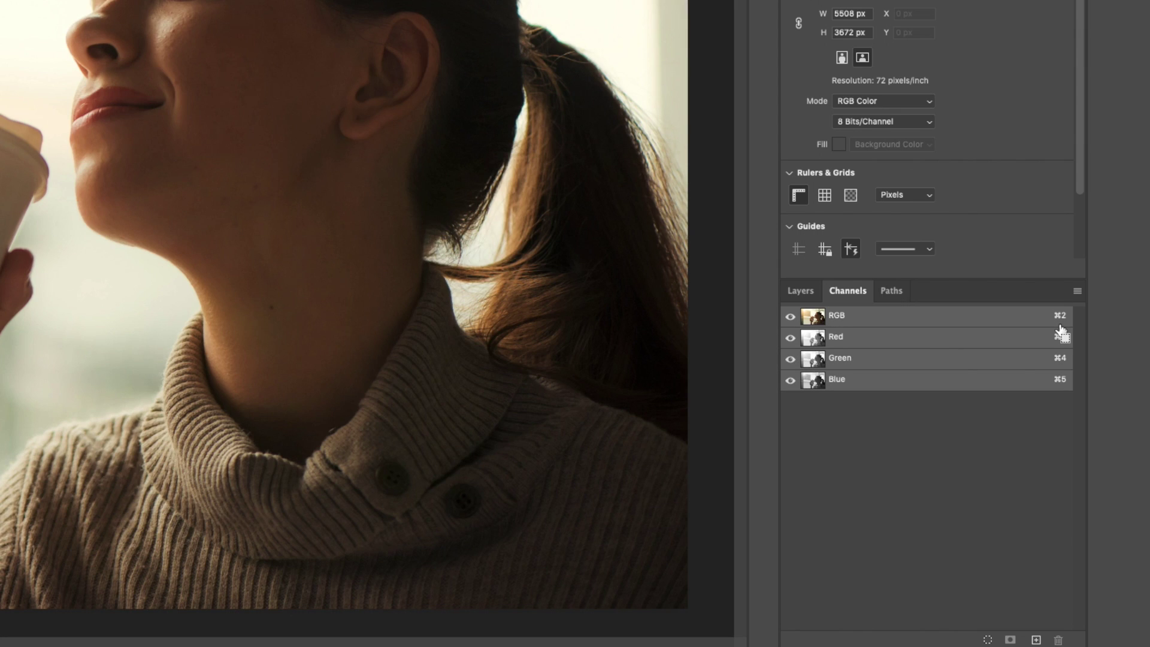
key("ctrl+3")
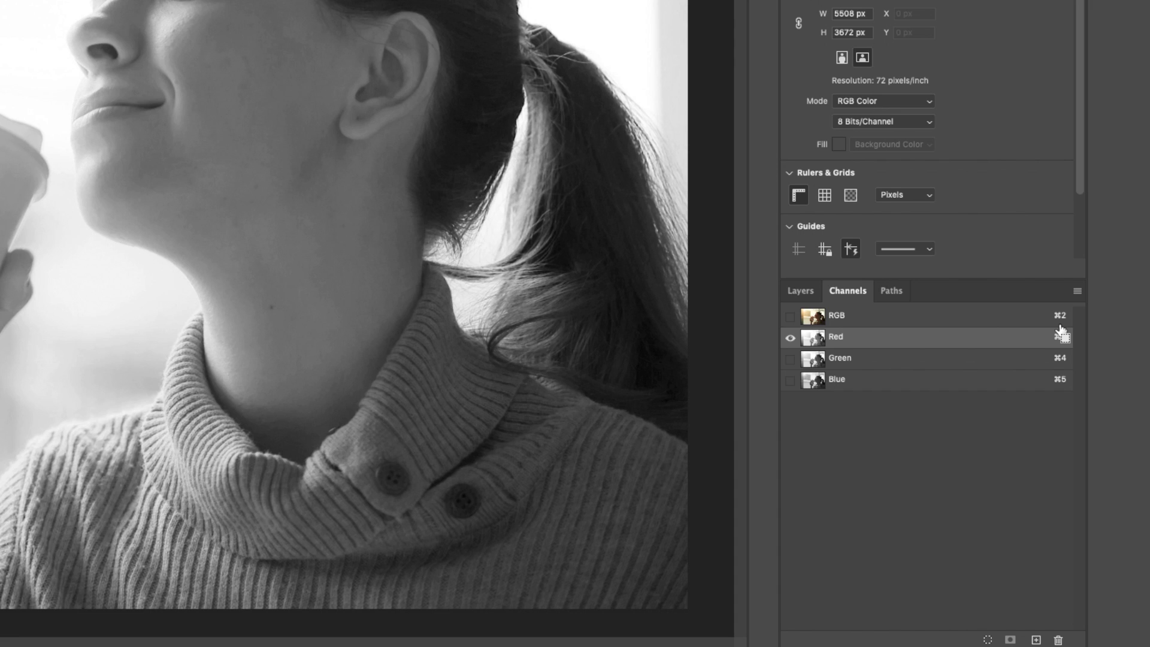
key("ctrl+4")
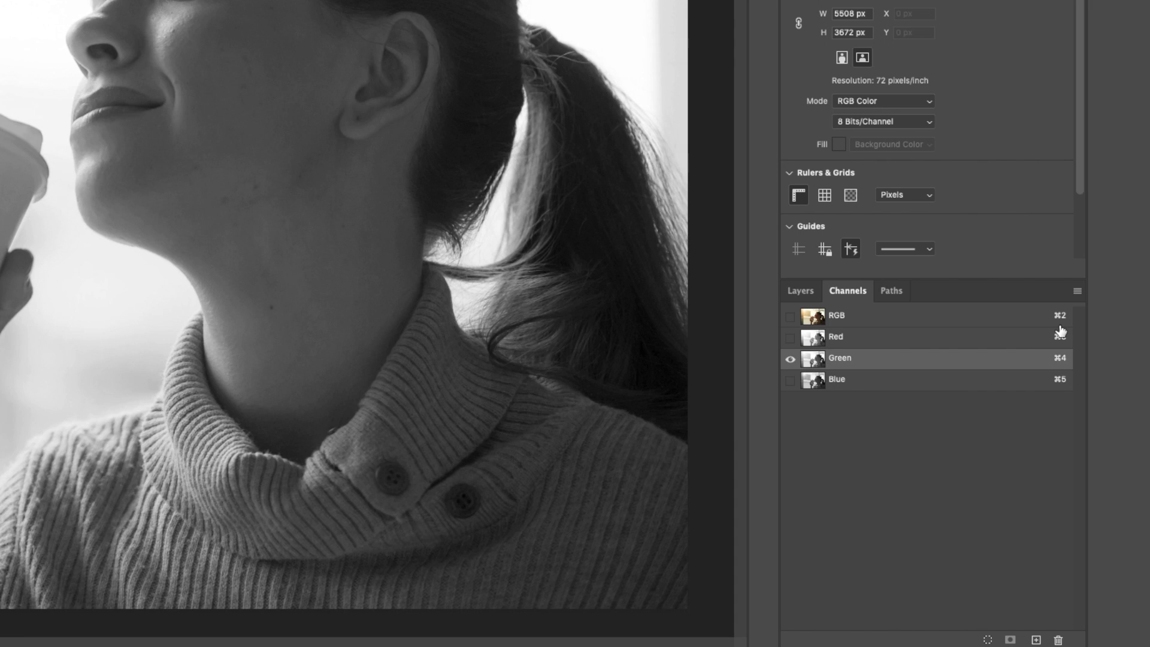
key("ctrl+5")
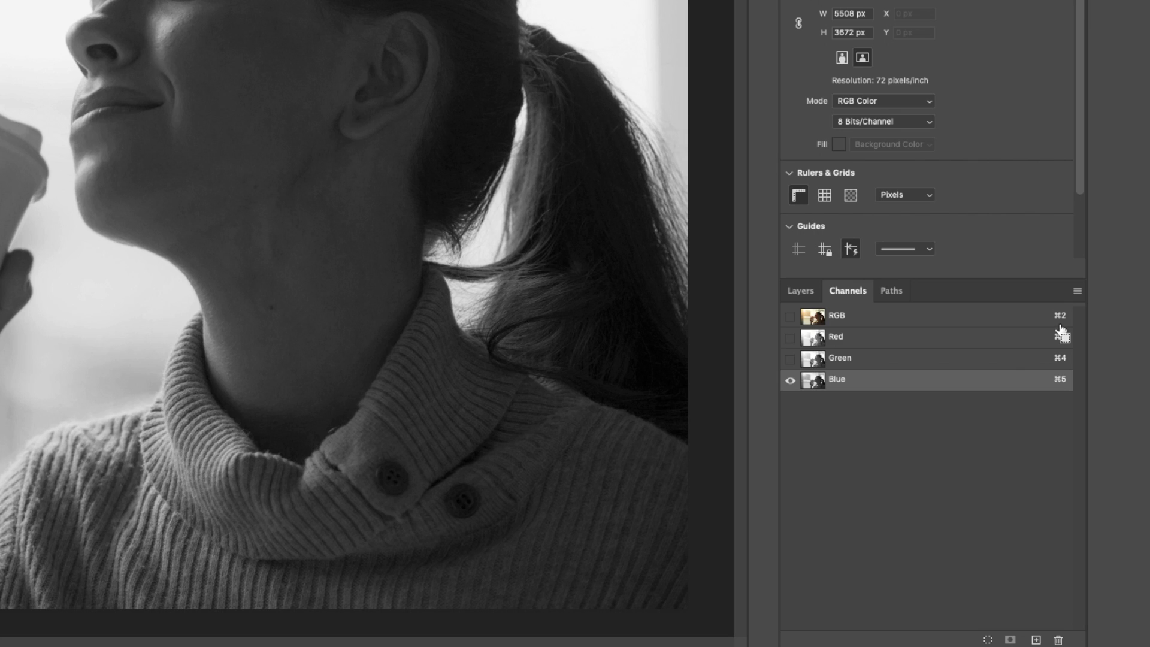
key("ctrl+2")
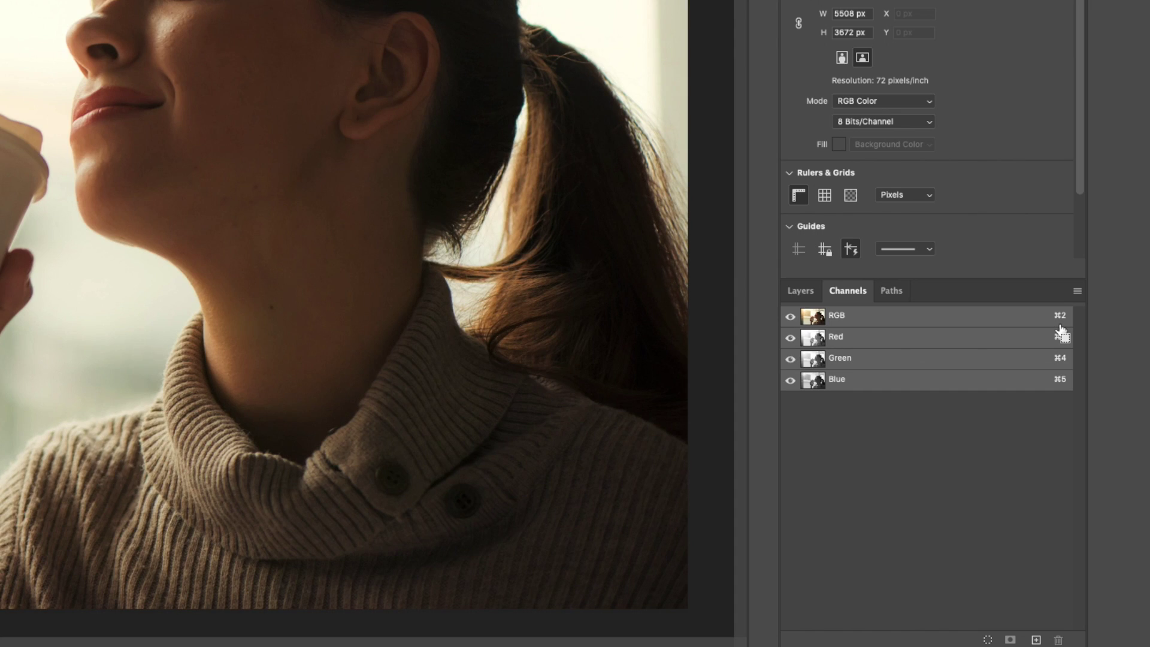